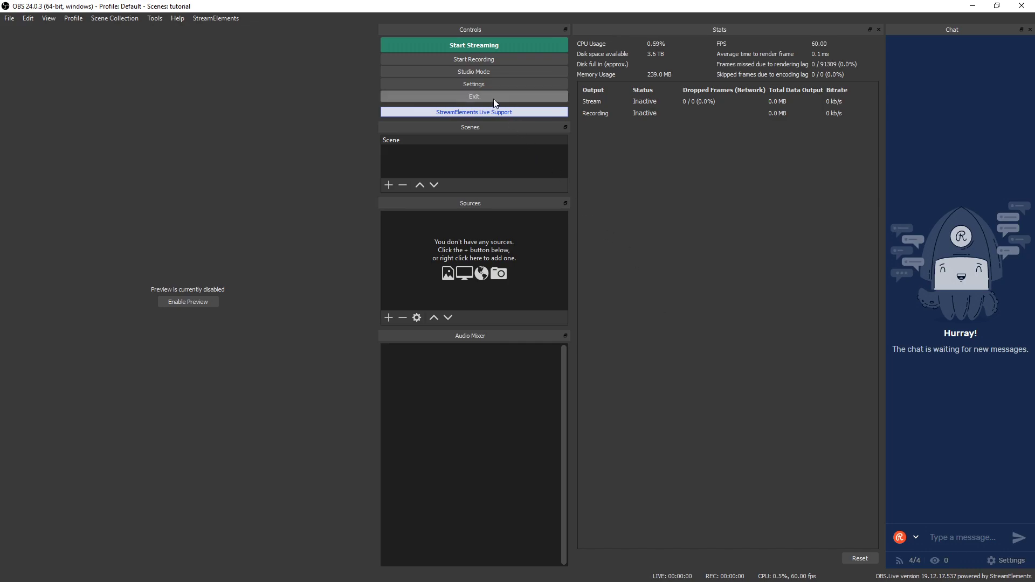
- In Video settings, set the output resolution to 1920x1080 with the Bilinear downscale filter
left_click(486, 85)
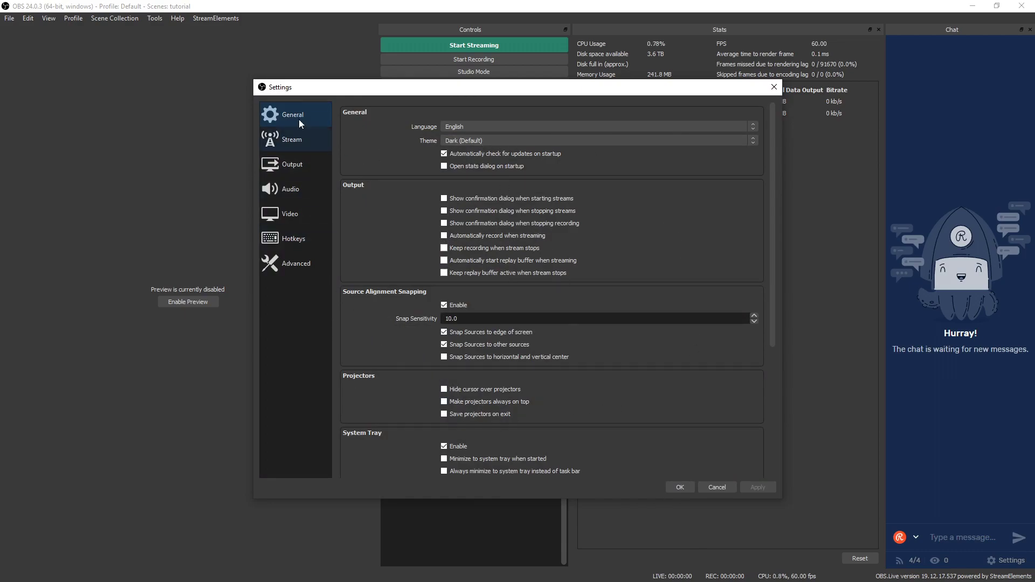
left_click(292, 216)
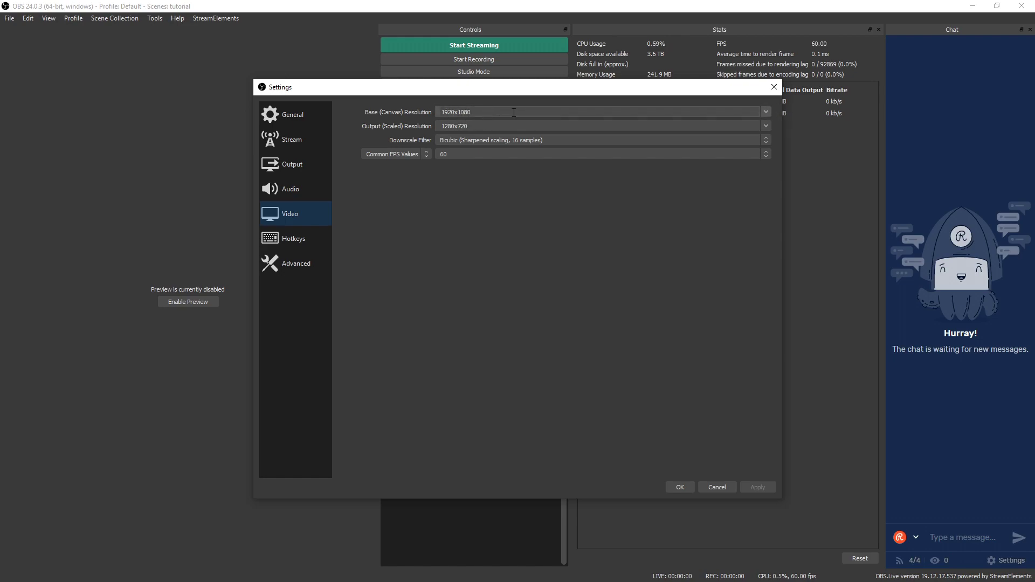
left_click(766, 126)
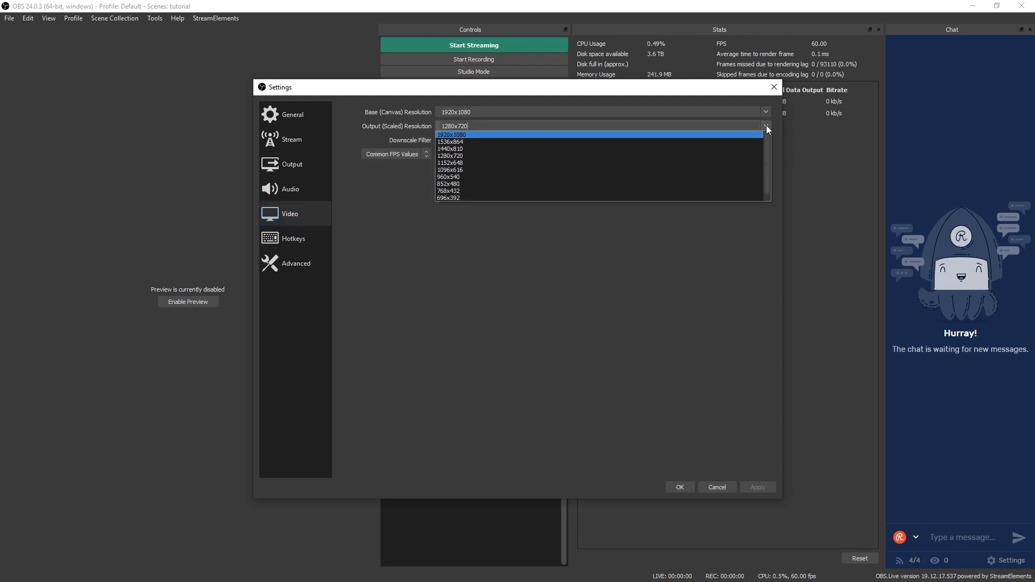
left_click(456, 135)
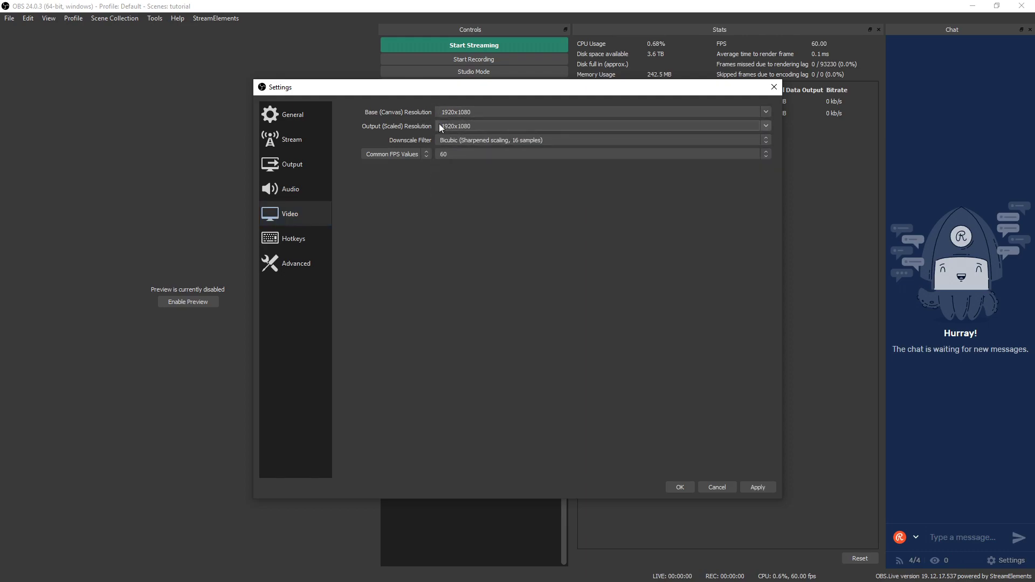
left_click(766, 140)
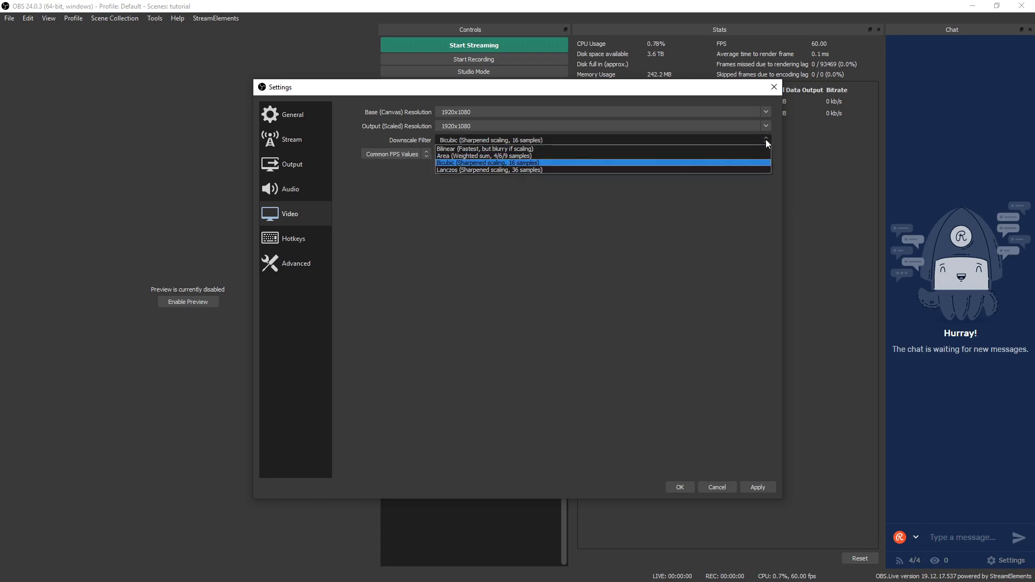
left_click(457, 149)
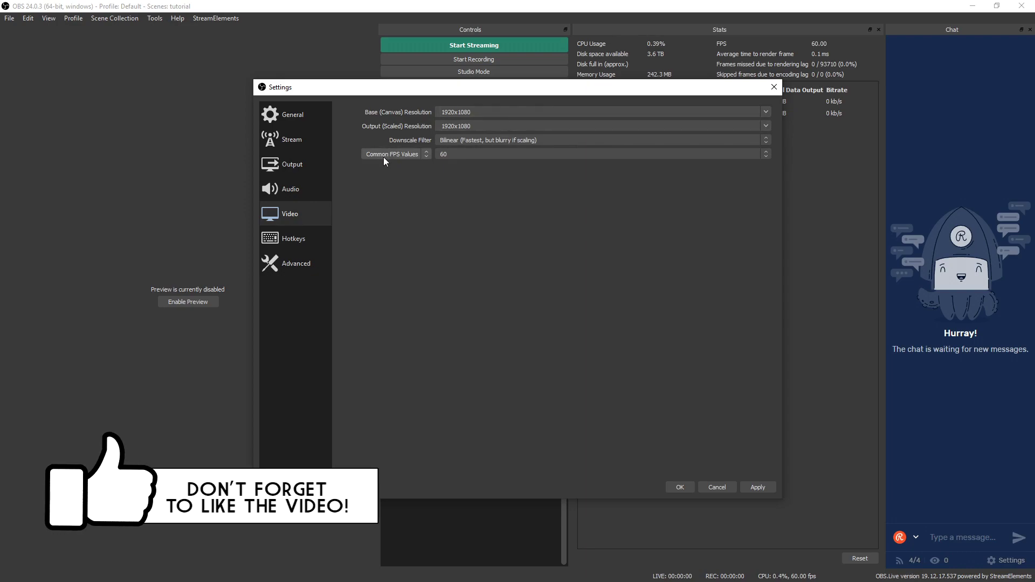
- Keep the frame rate on Common FPS Values at 60
left_click(426, 153)
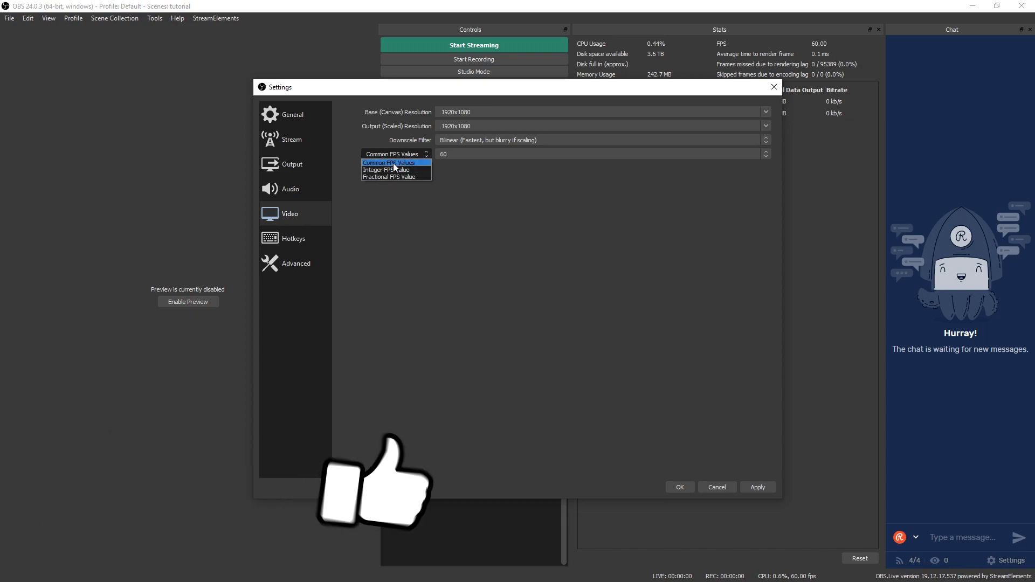
left_click(426, 163)
left_click(456, 154)
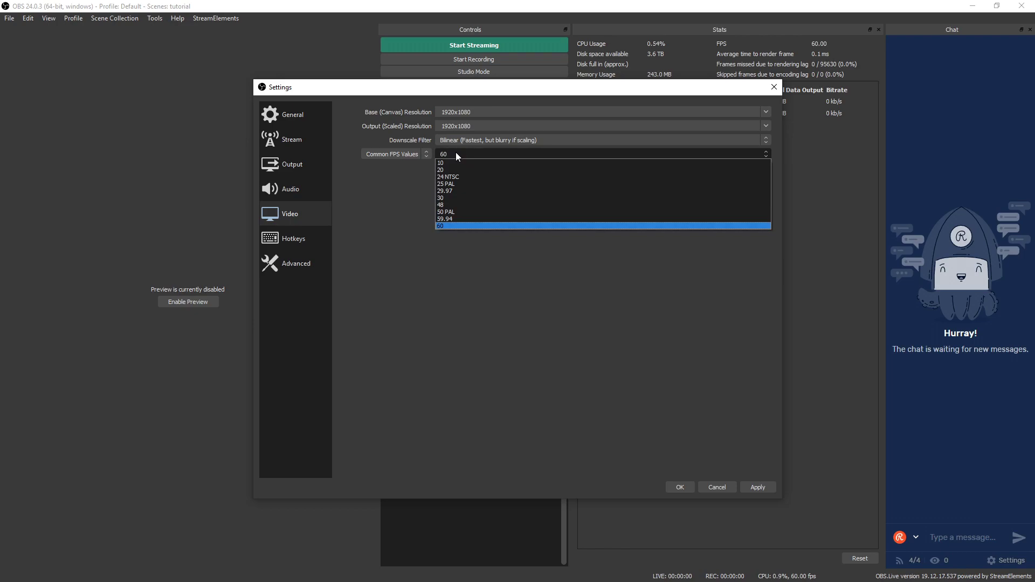
left_click(451, 227)
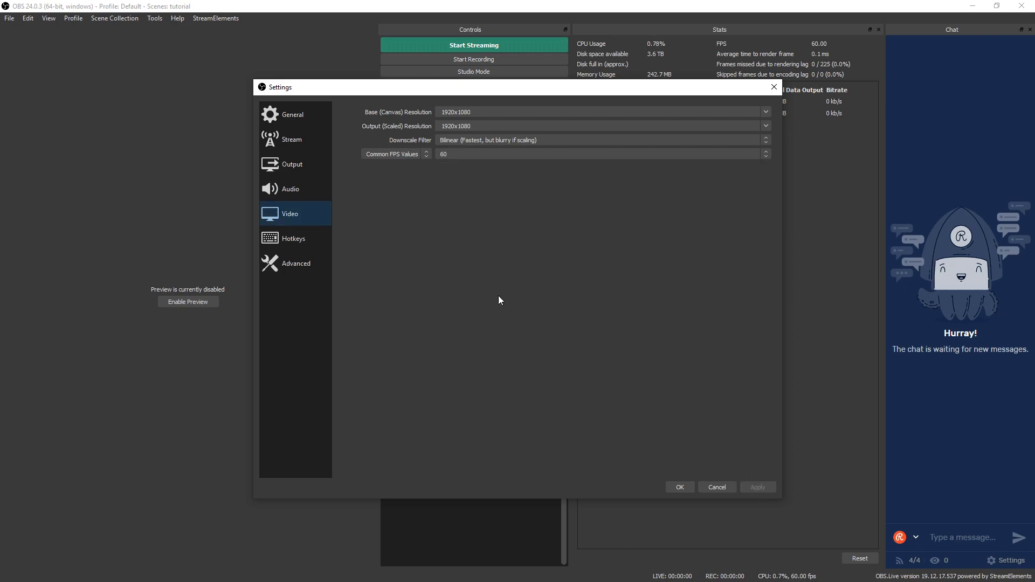
- Switch Output to Advanced mode and keep Standard recording type with mp4 format
left_click(287, 165)
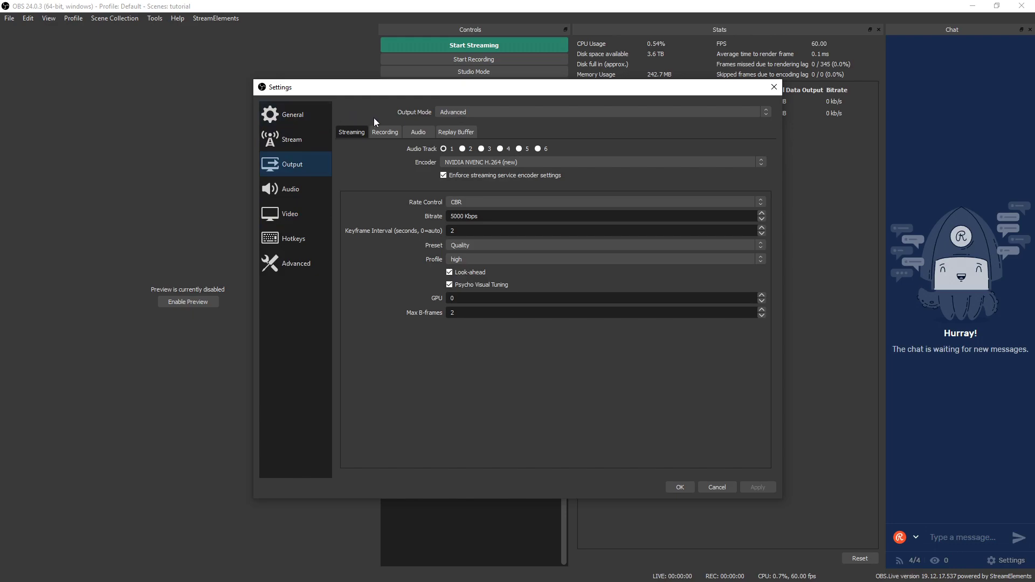
left_click(385, 131)
left_click(460, 112)
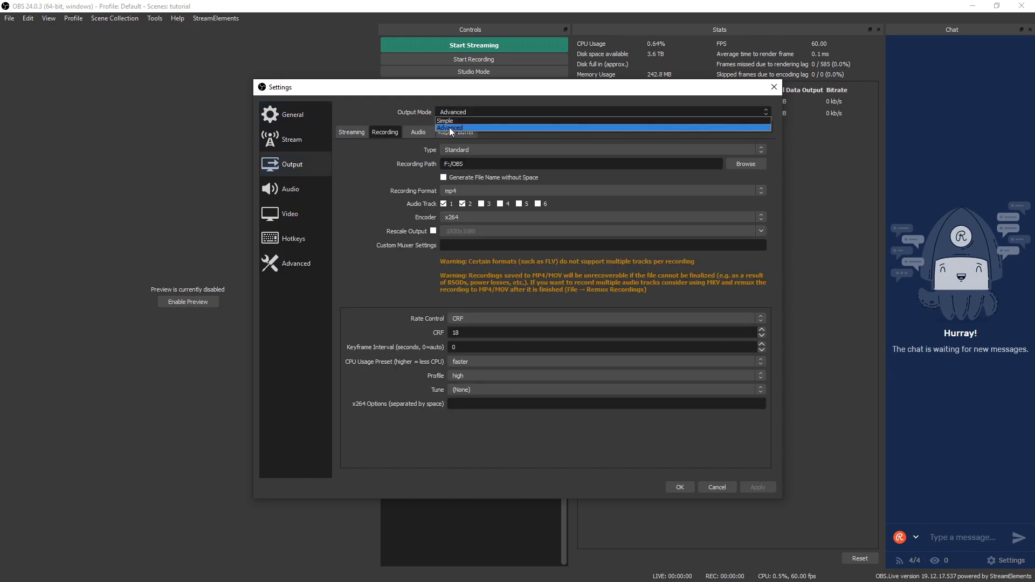
left_click(446, 127)
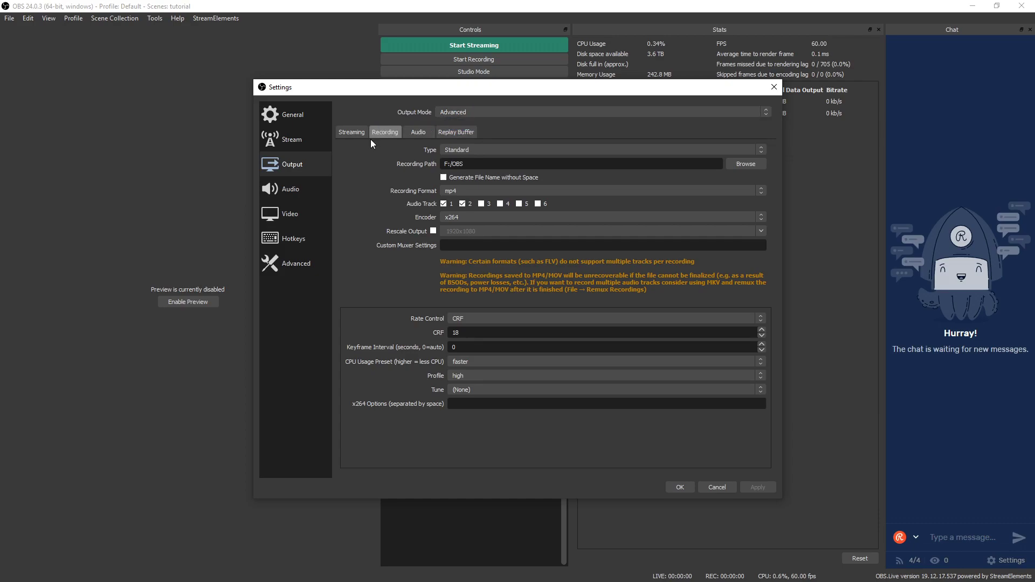
left_click(455, 151)
left_click(456, 152)
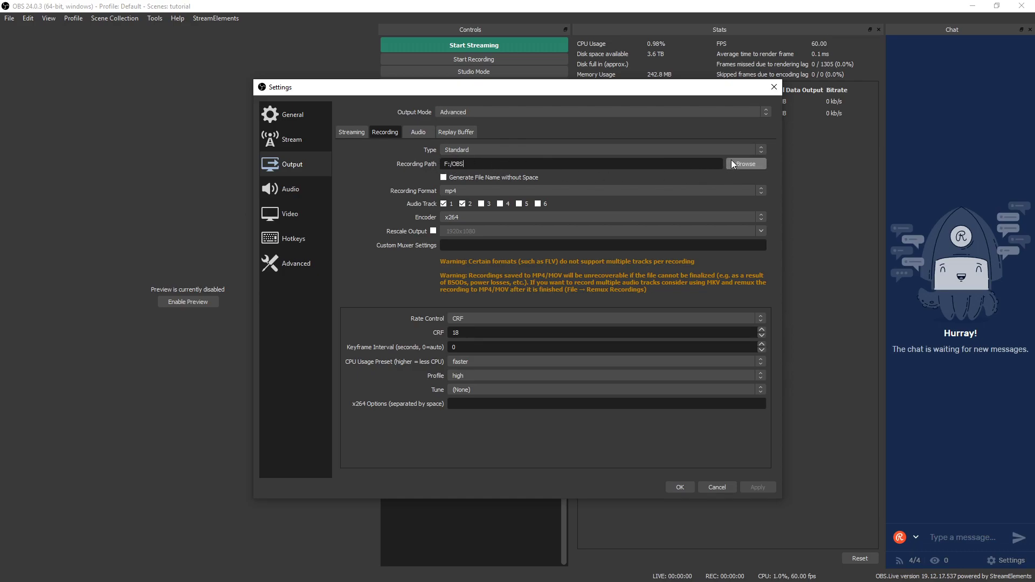
left_click(456, 191)
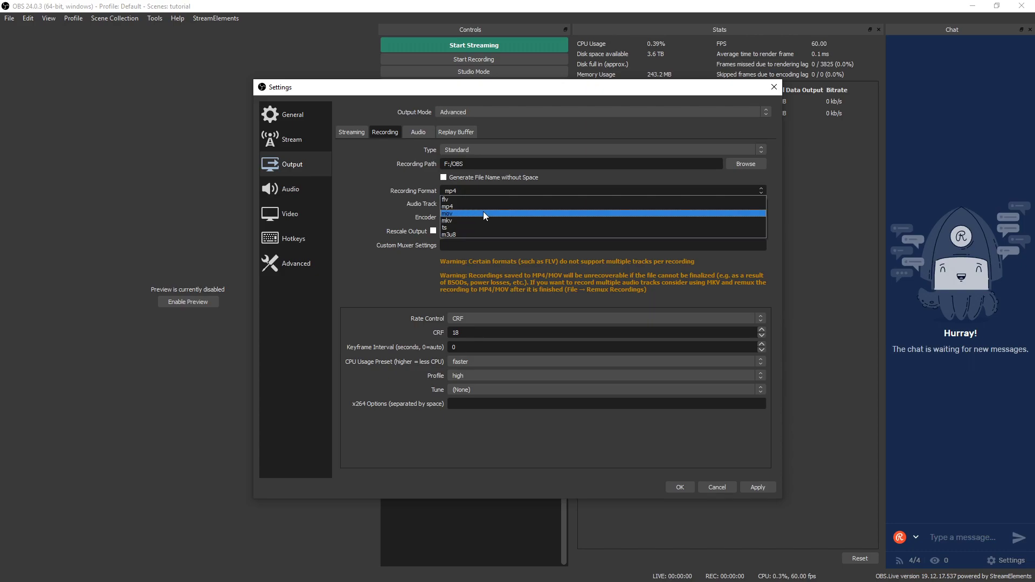
left_click(458, 208)
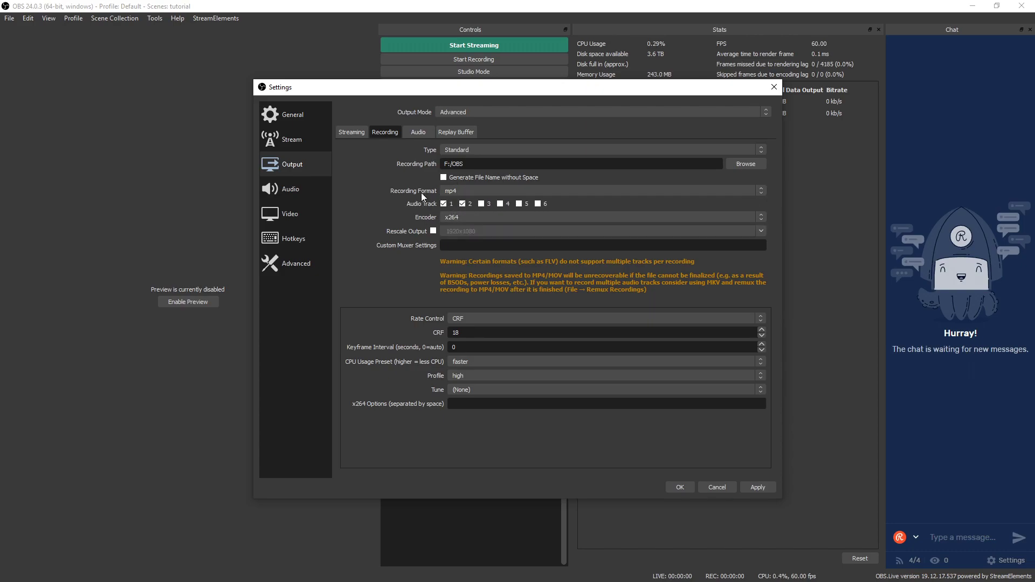
- Keep the x264 recording encoder, switch rate control to CRF, and select its value 18
left_click(467, 217)
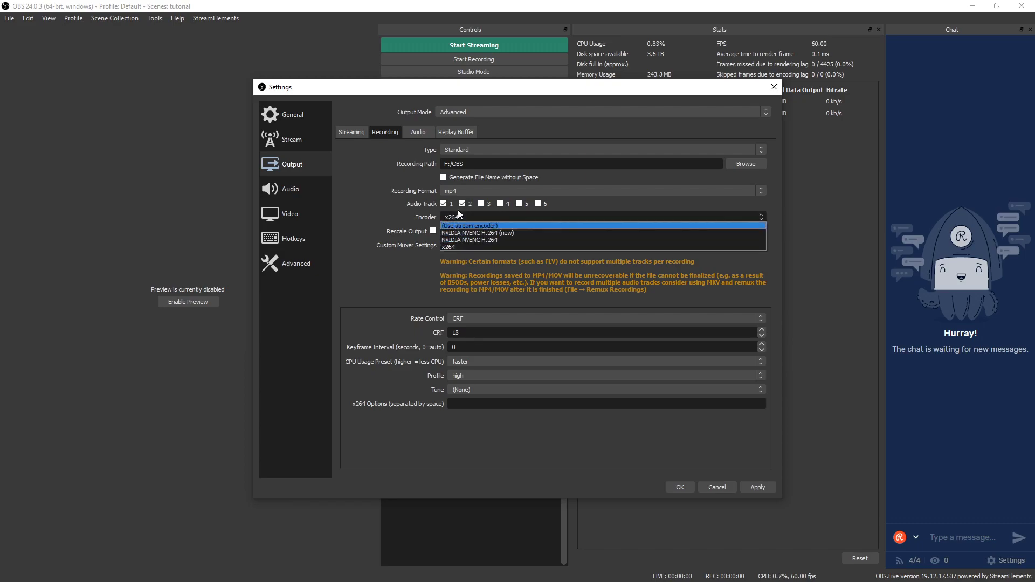
left_click(450, 248)
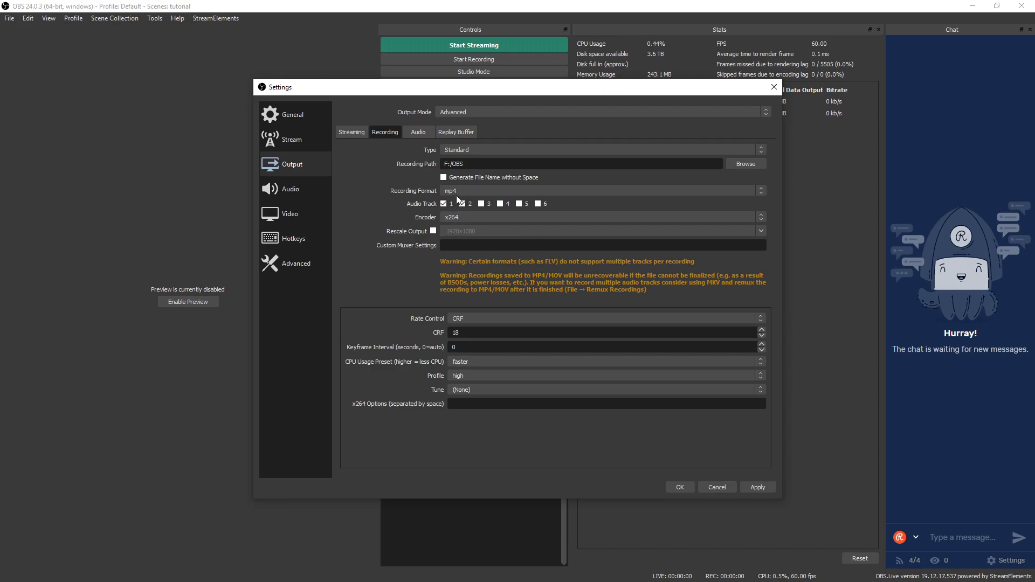
left_click(464, 316)
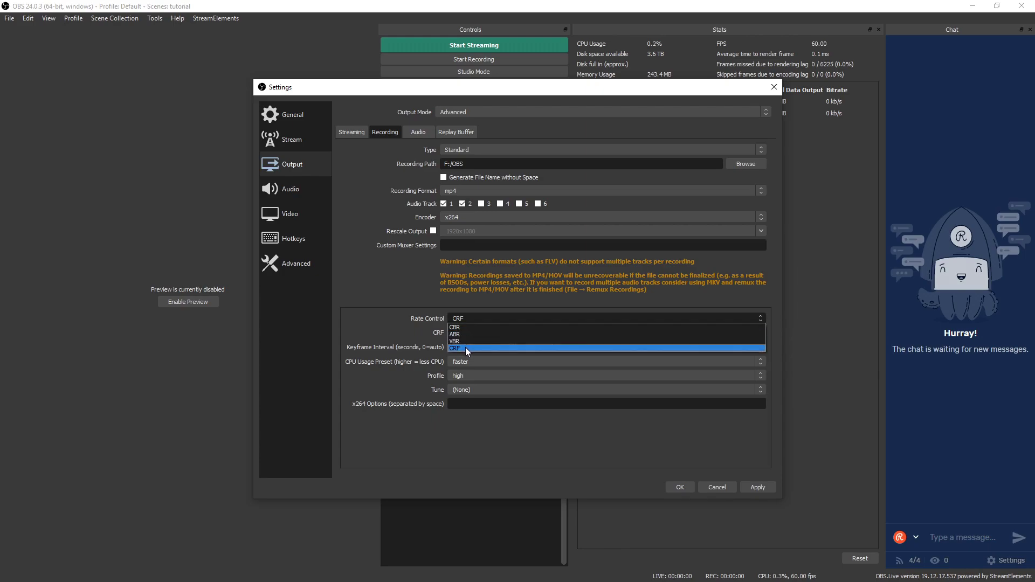
left_click(462, 348)
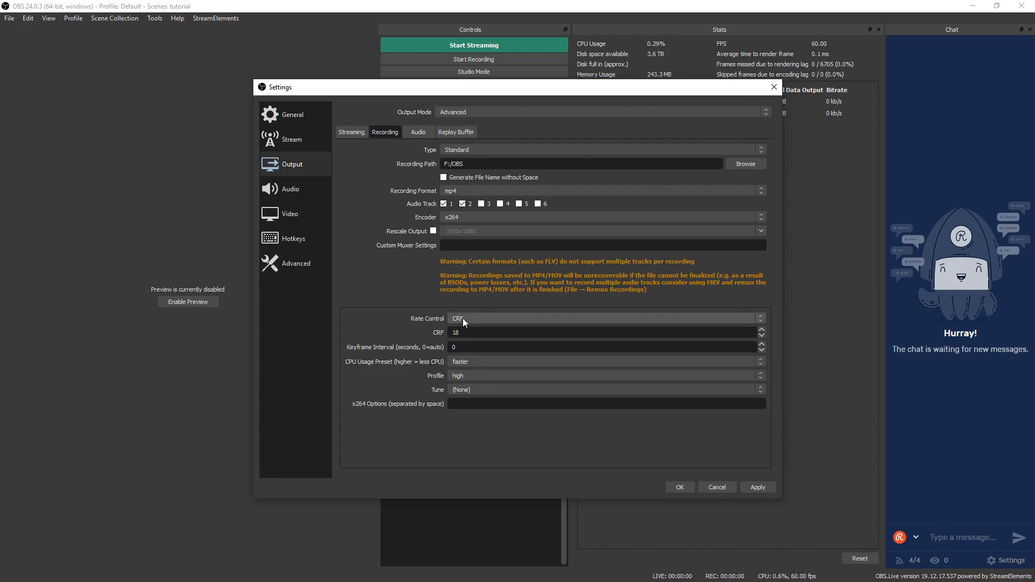
left_click_drag(473, 333, 407, 327)
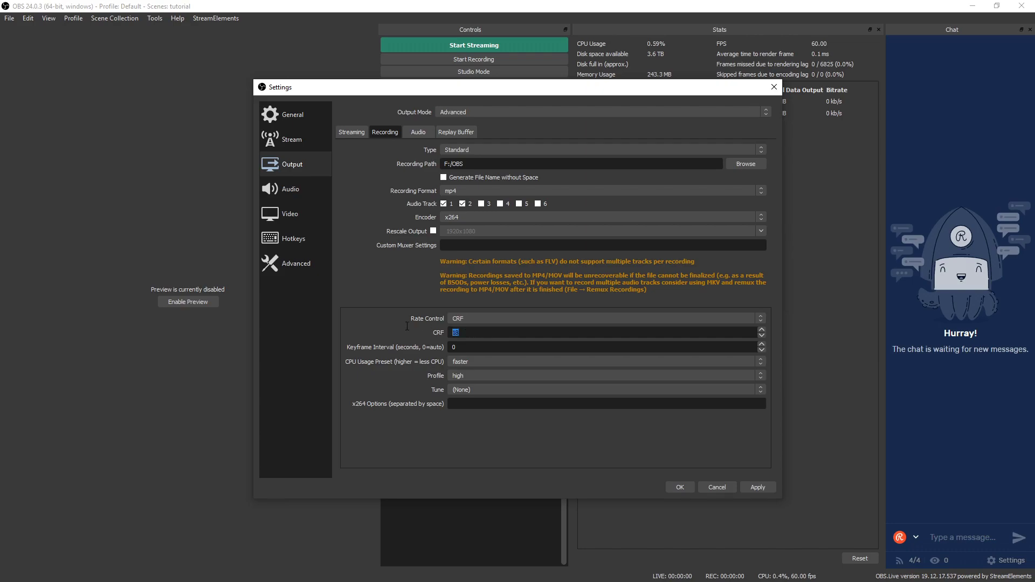
- Edit the CRF field, trying 23, then select the keyframe interval value 0 to replace
left_click(495, 332)
left_click_drag(469, 331, 435, 331)
key("Down")
key("Down")
key("Down")
key("BackSpace")
key("BackSpace")
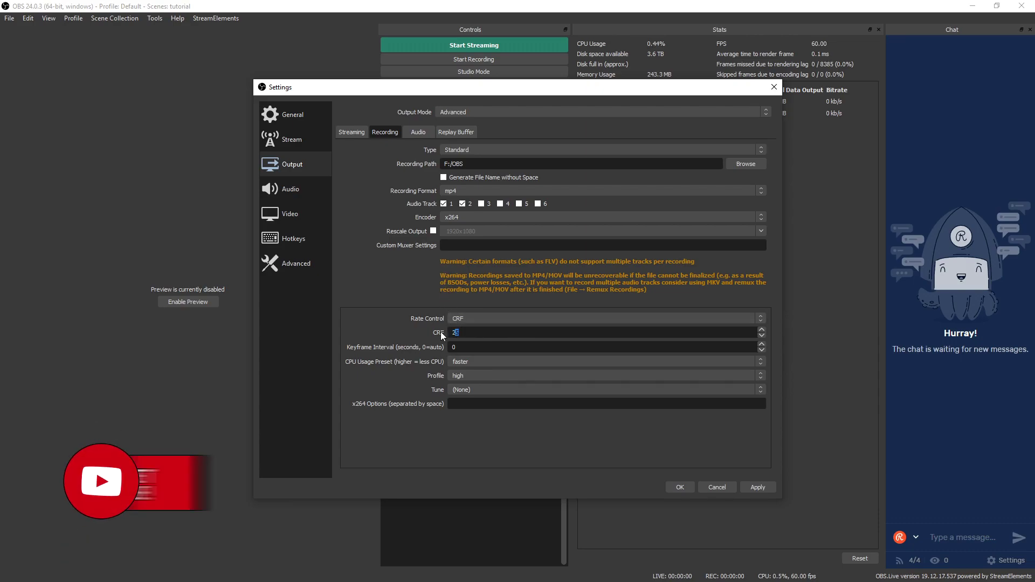
type("23")
double_click(454, 333)
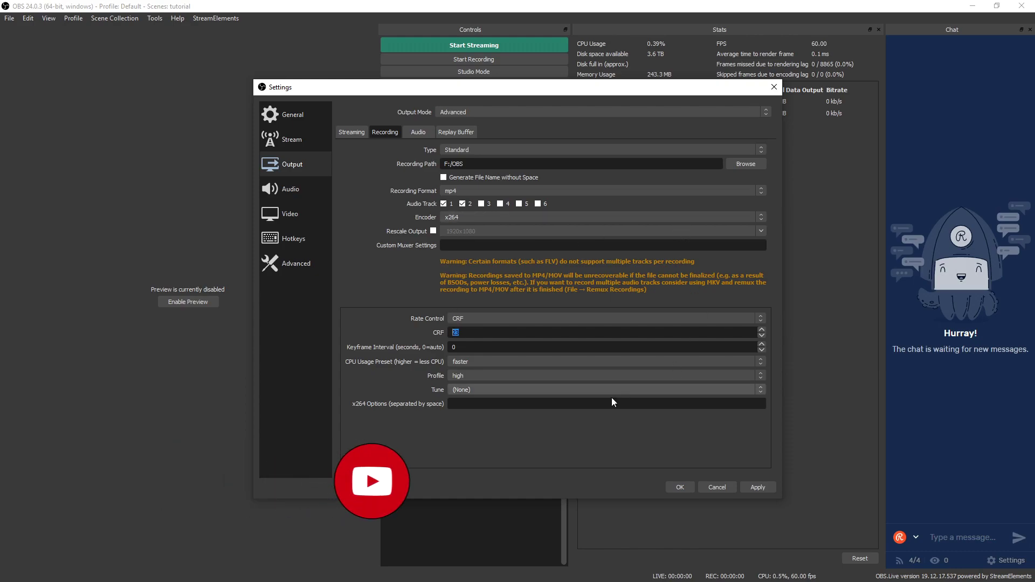
left_click(470, 332)
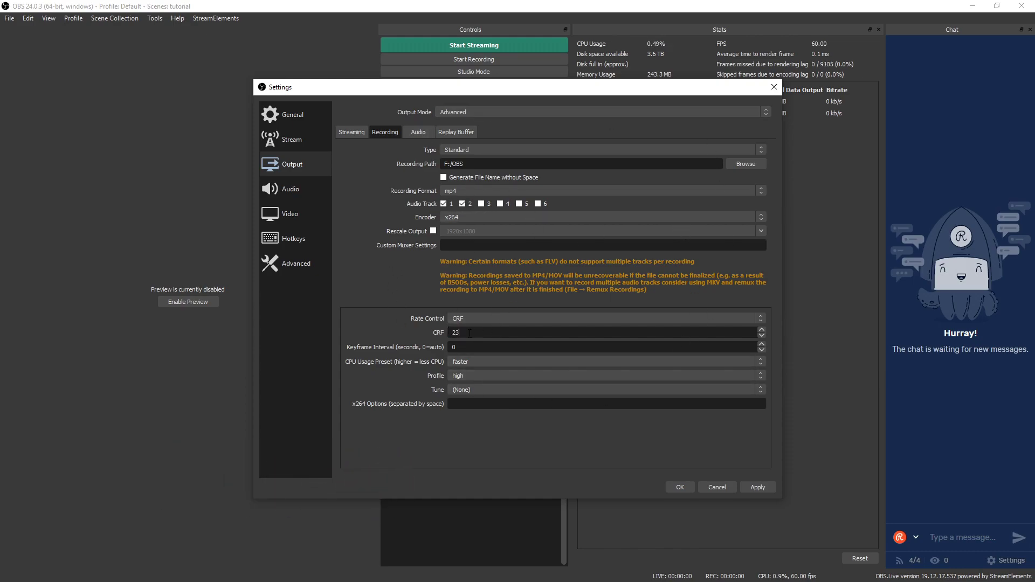
double_click(470, 333)
left_click_drag(472, 349, 397, 345)
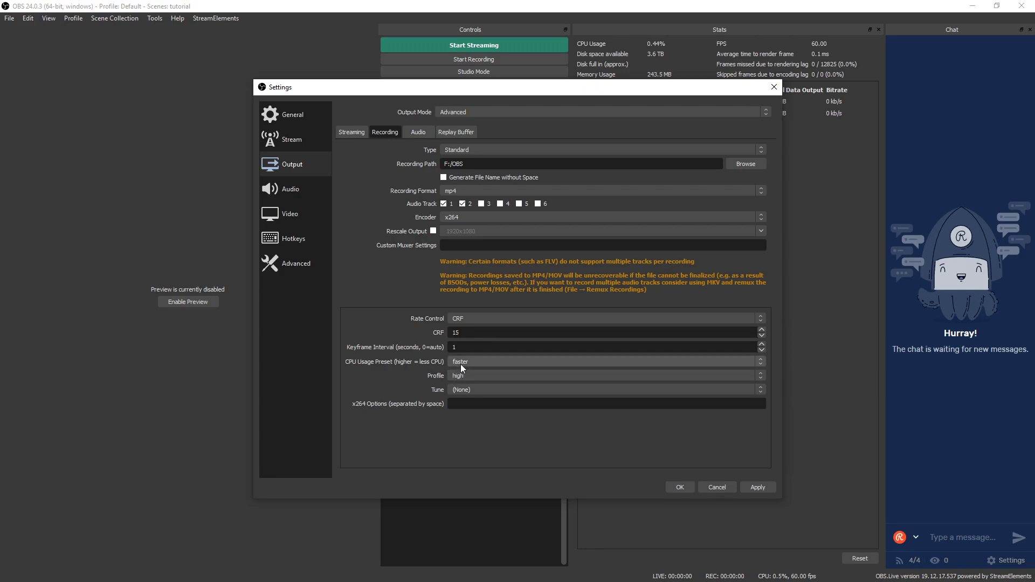
left_click(467, 360)
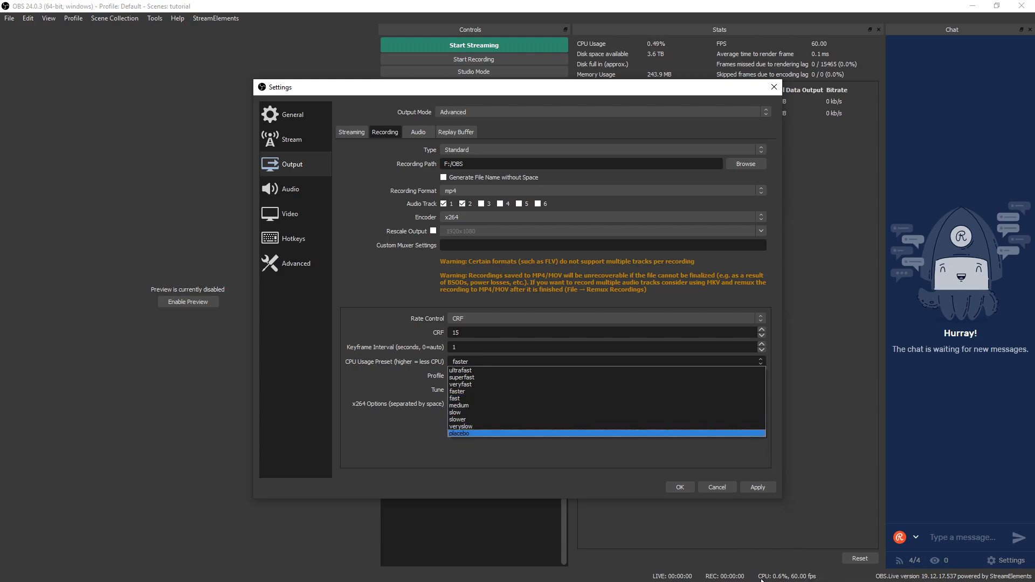
left_click(462, 393)
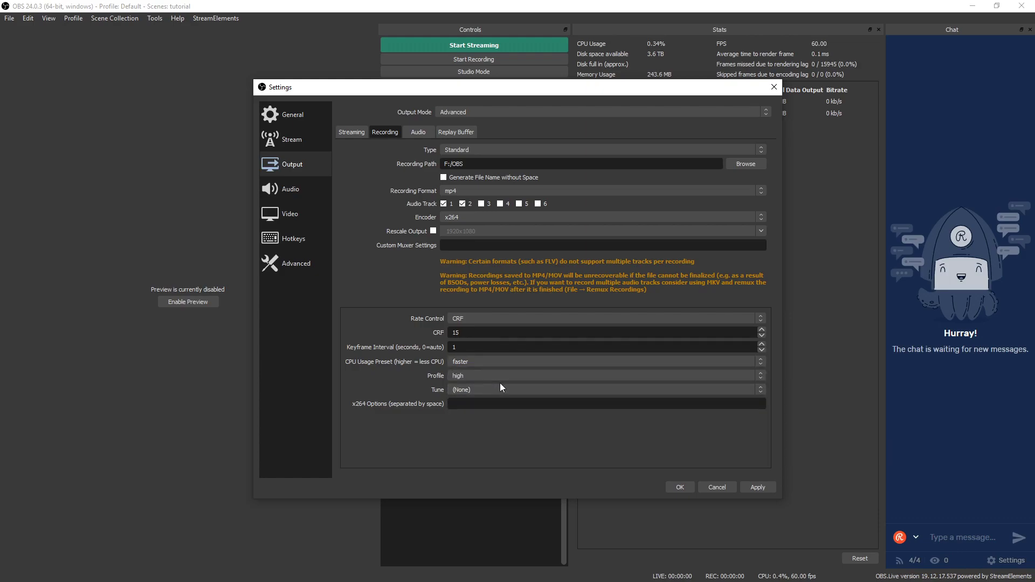
left_click(473, 375)
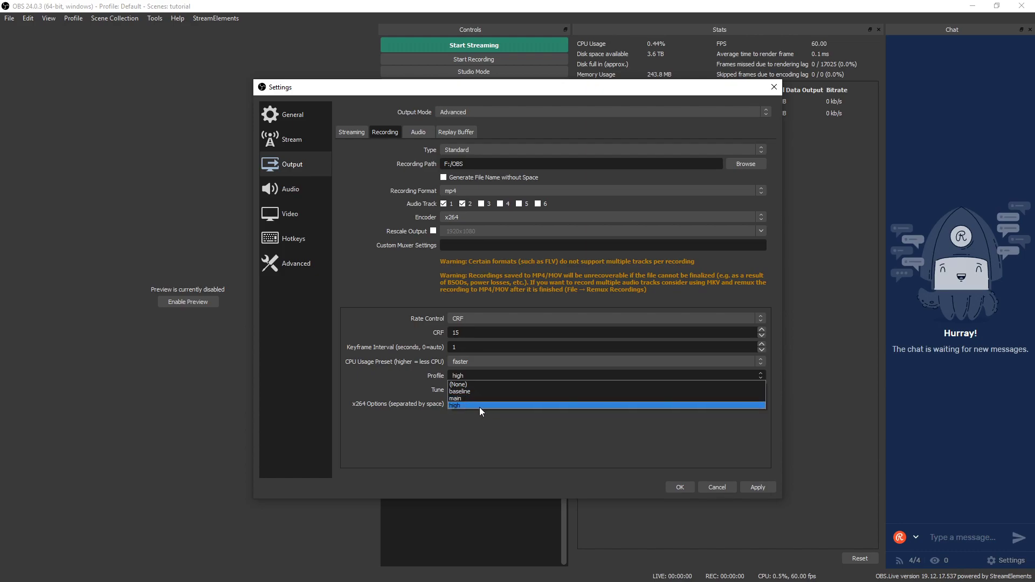
- Keep the high profile, leave Tune at (None), and apply the recording settings
left_click(462, 406)
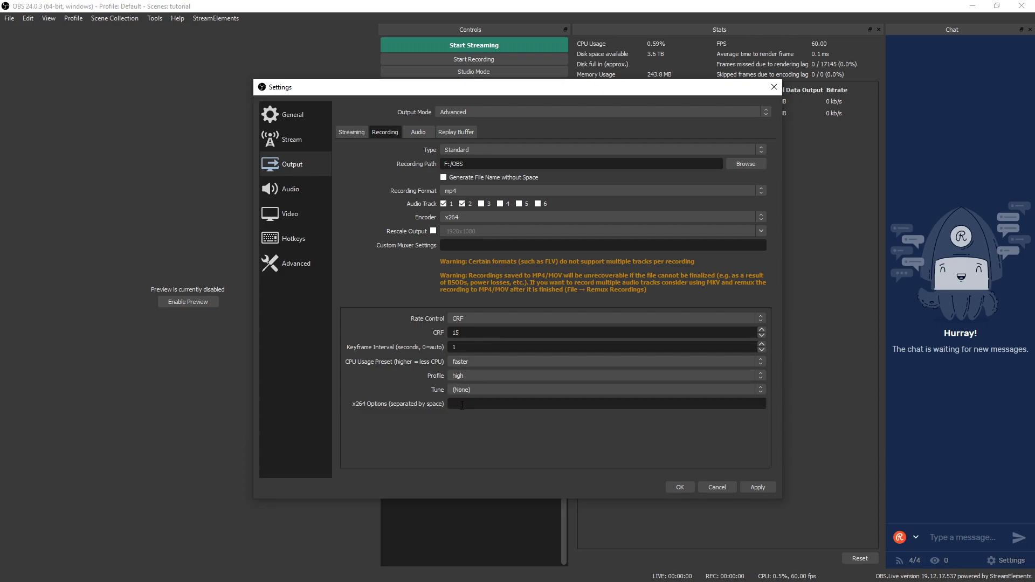
left_click(474, 390)
left_click(417, 408)
left_click(772, 485)
- Try CRF 20, then set CRF back to 15 and apply again
left_click_drag(465, 332, 362, 331)
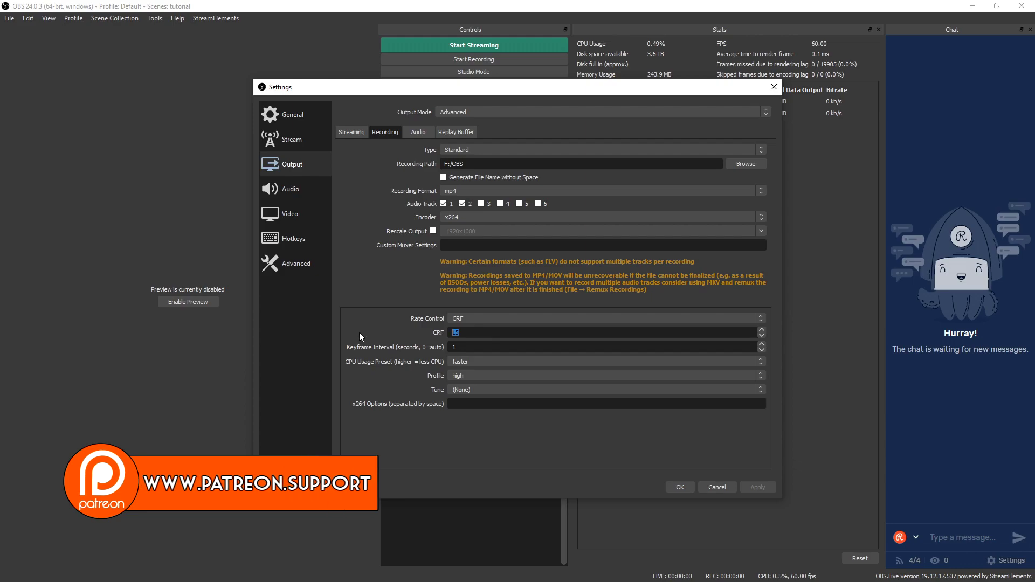
type("20")
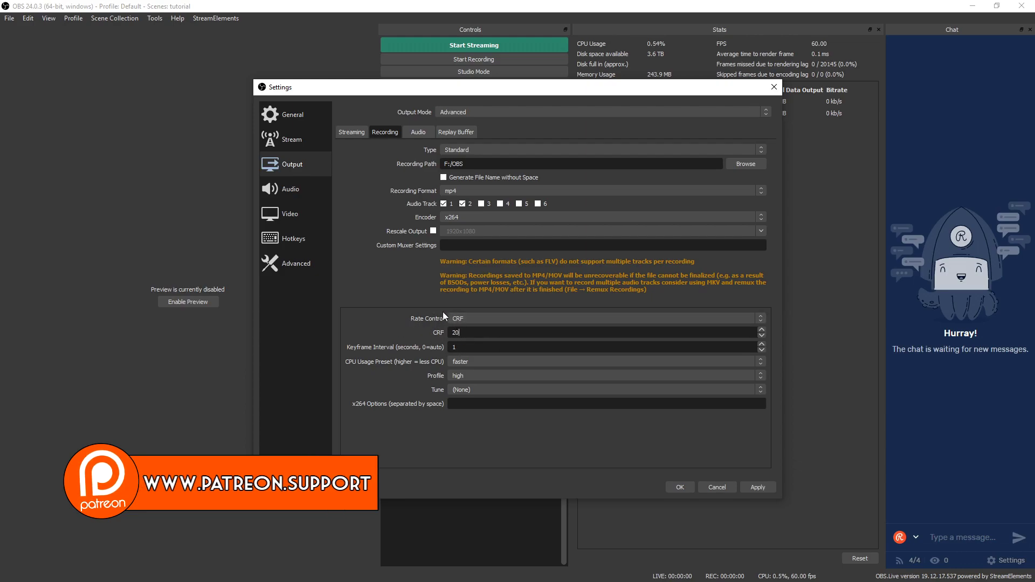
left_click_drag(460, 333, 443, 334)
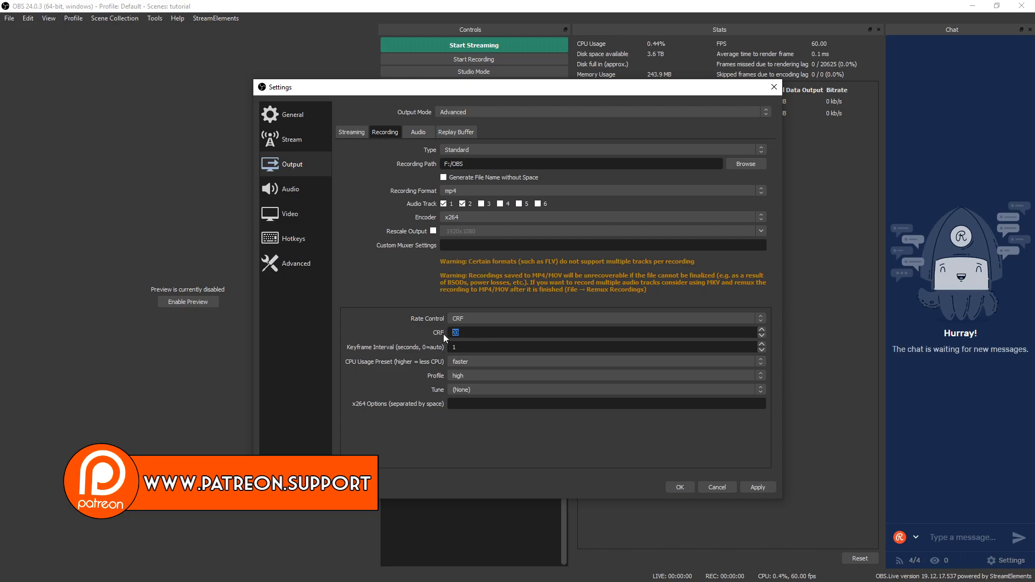
type("15")
left_click(758, 487)
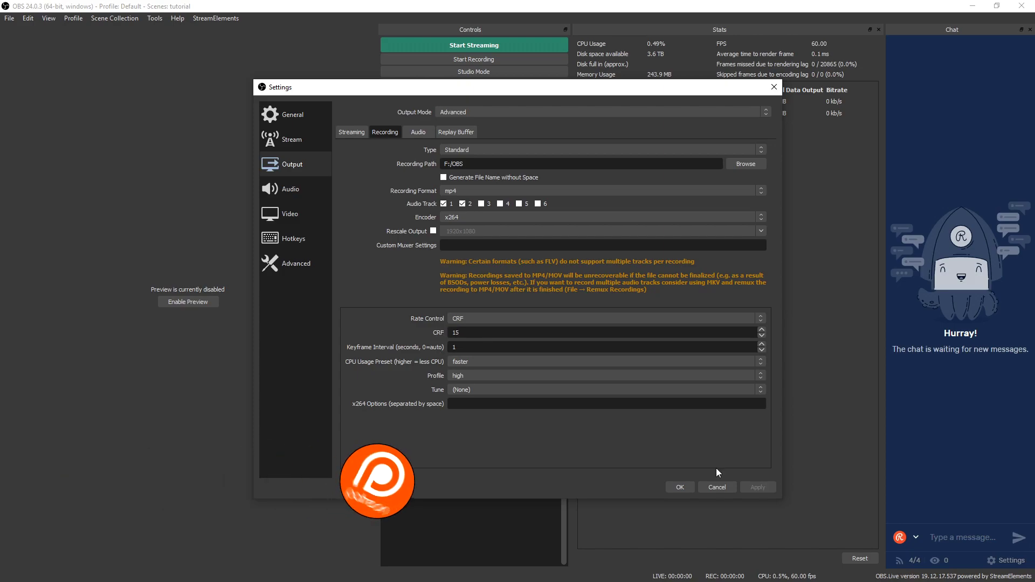